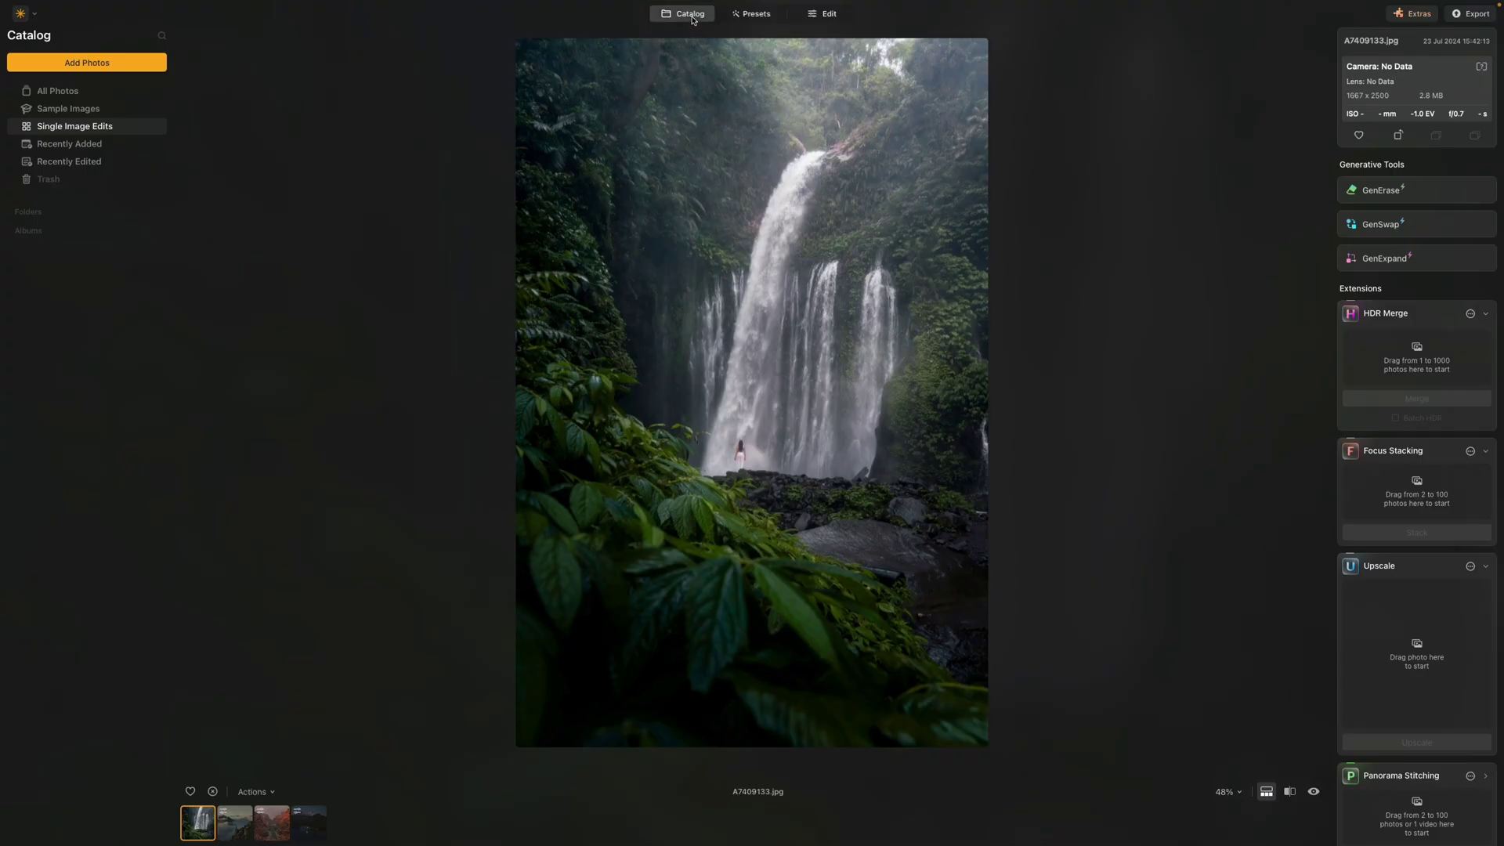
Step: Return to the catalog, open the mountain-cloud photo in single view, and expand its Relight adjustment
left_click(692, 20)
double_click(725, 189)
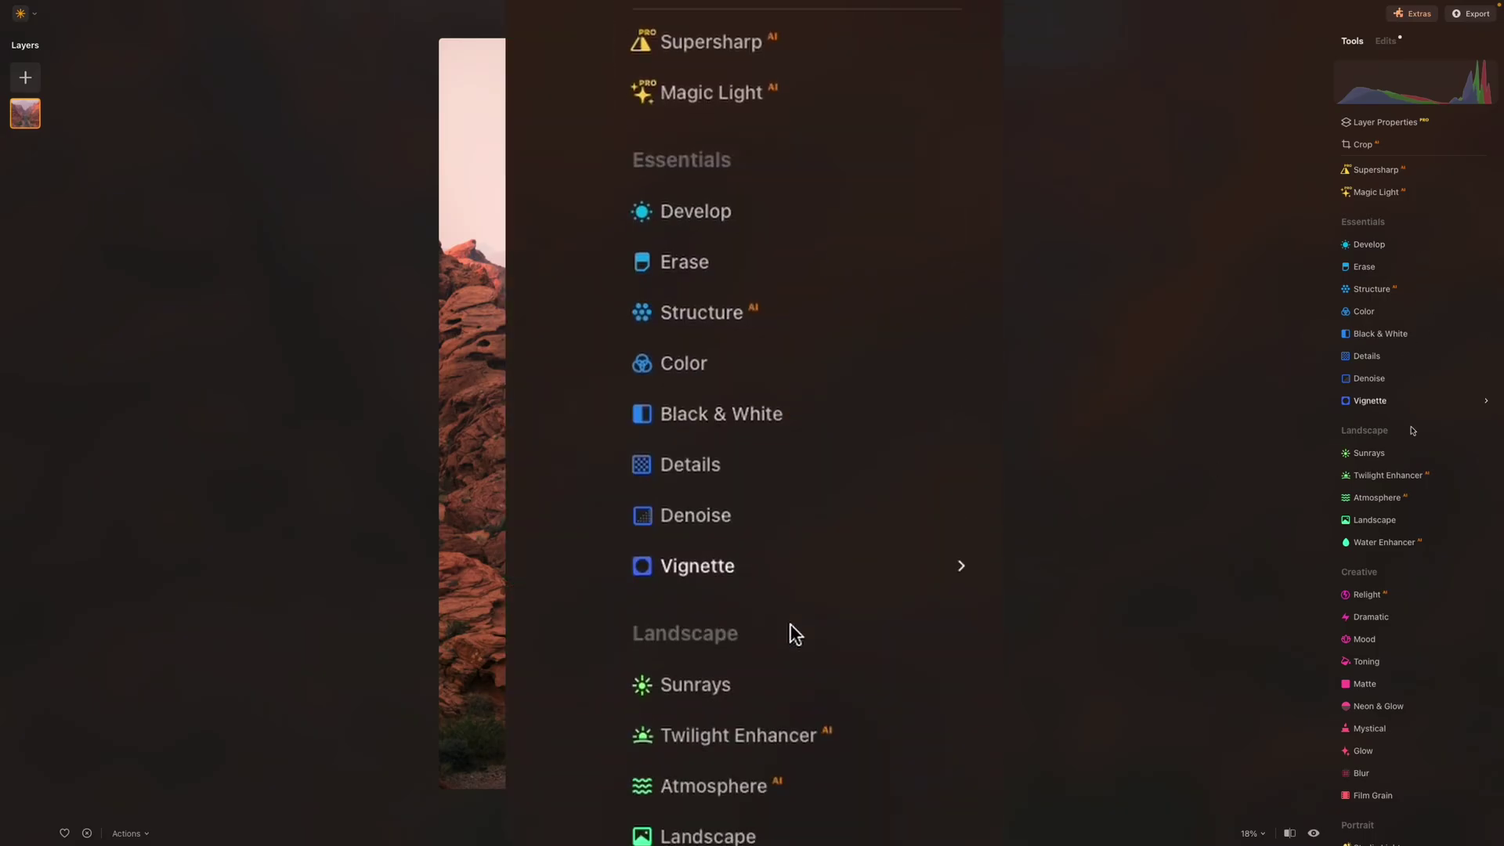
left_click(1379, 594)
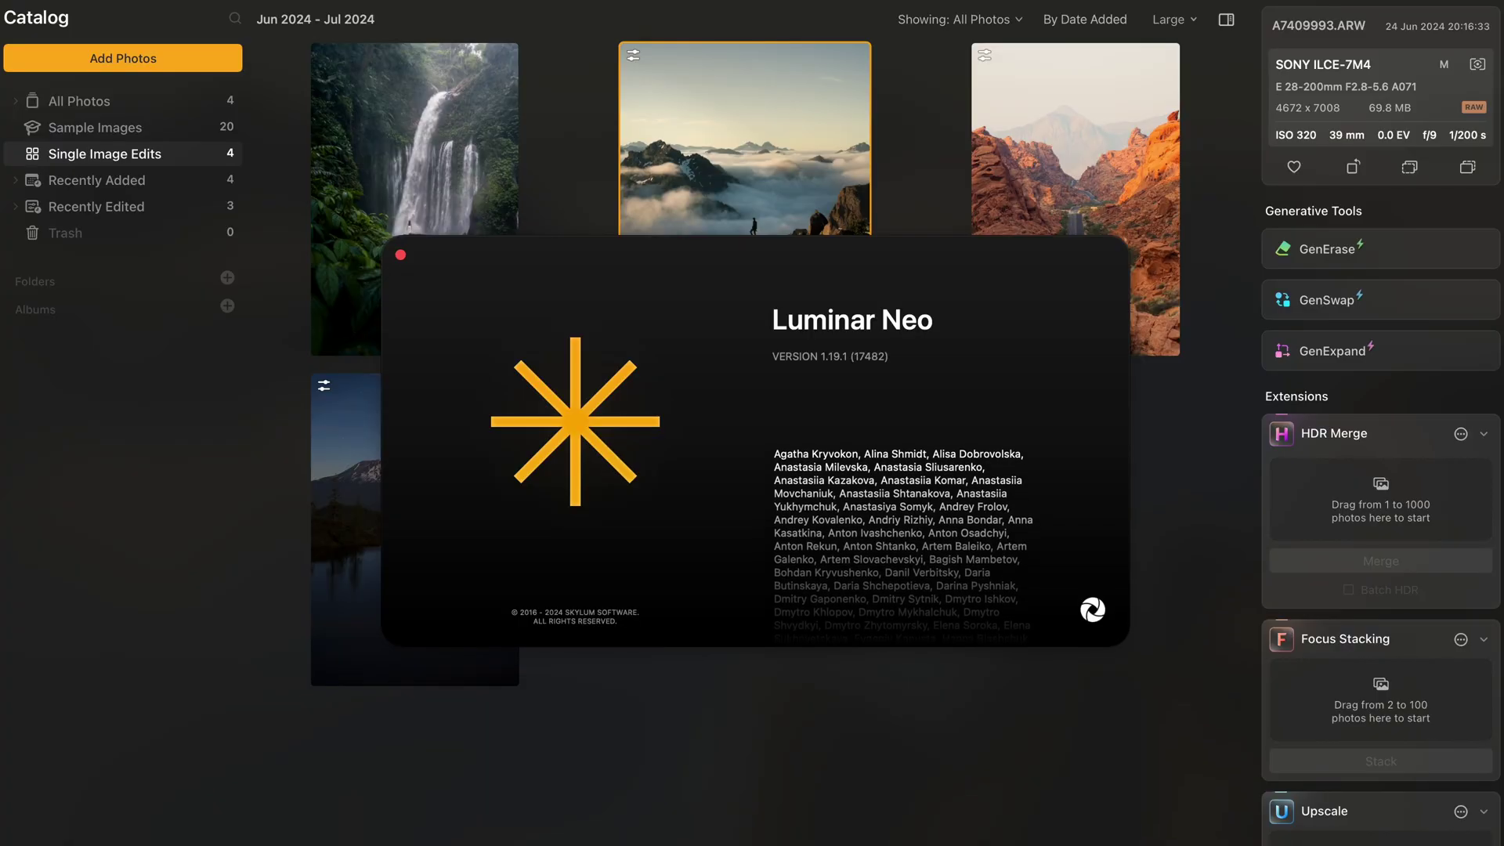
Step: Dismiss the About Luminar Neo window showing version 1.19.1 (17482)
left_click(400, 254)
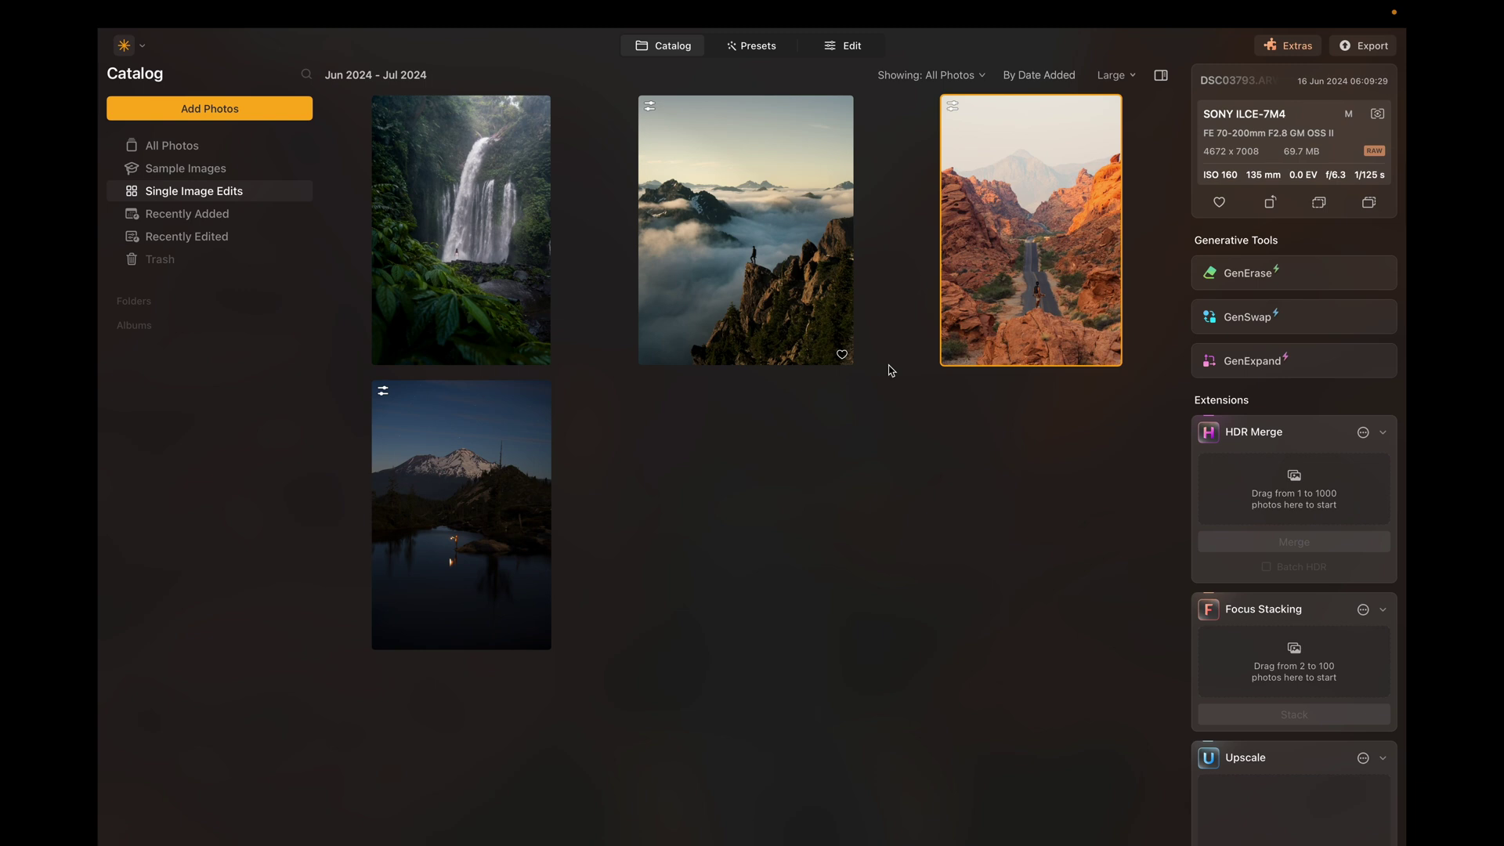
Step: Browse the cloud-mountain and night-lake thumbnails, then open canyon road photo DSC03793.ARW in single view
left_click(773, 229)
left_click(522, 477)
left_click(740, 320)
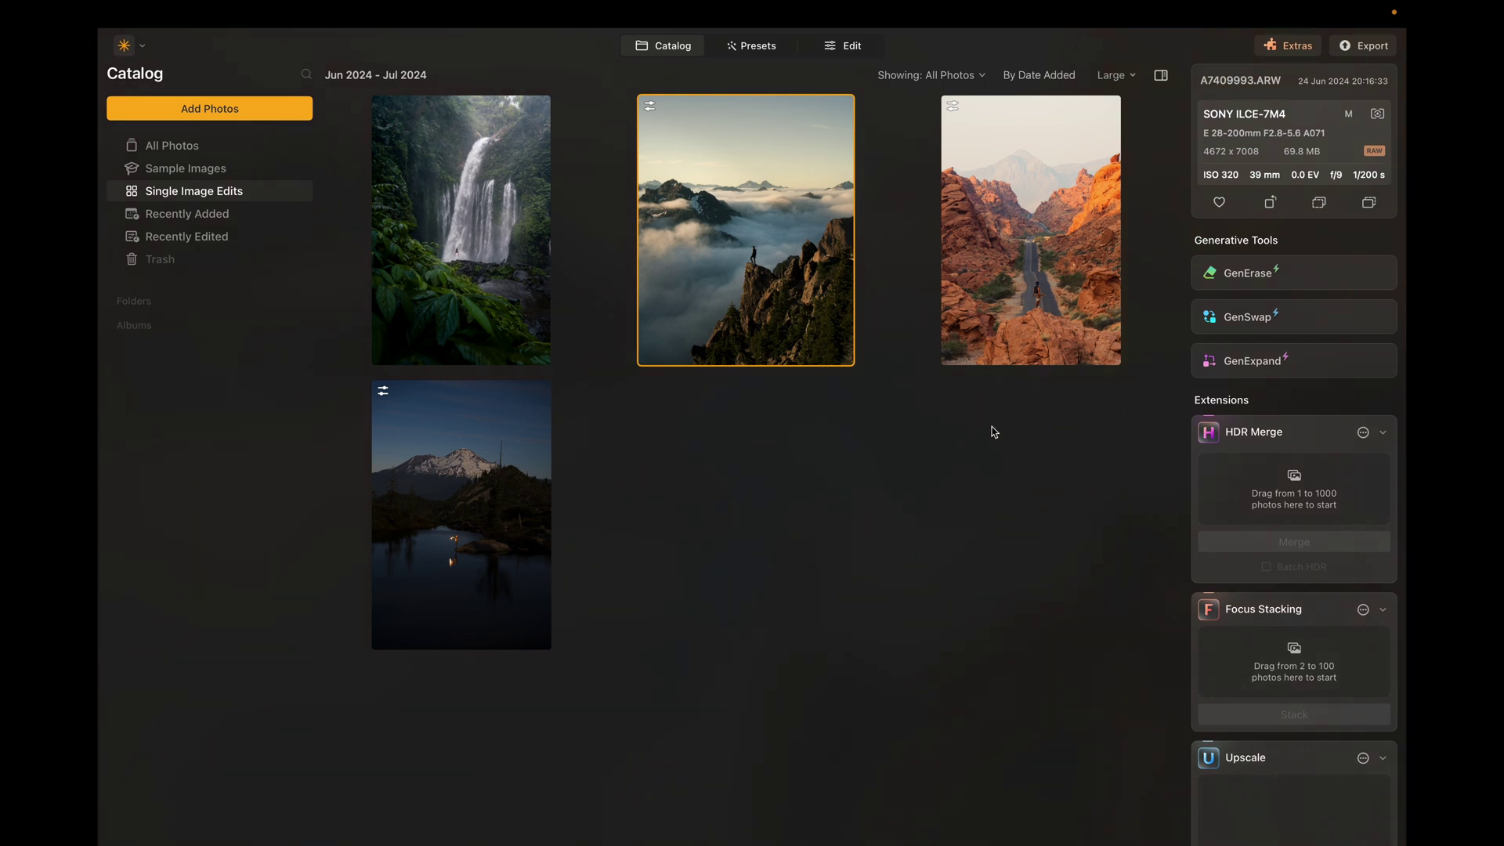
double_click(1046, 274)
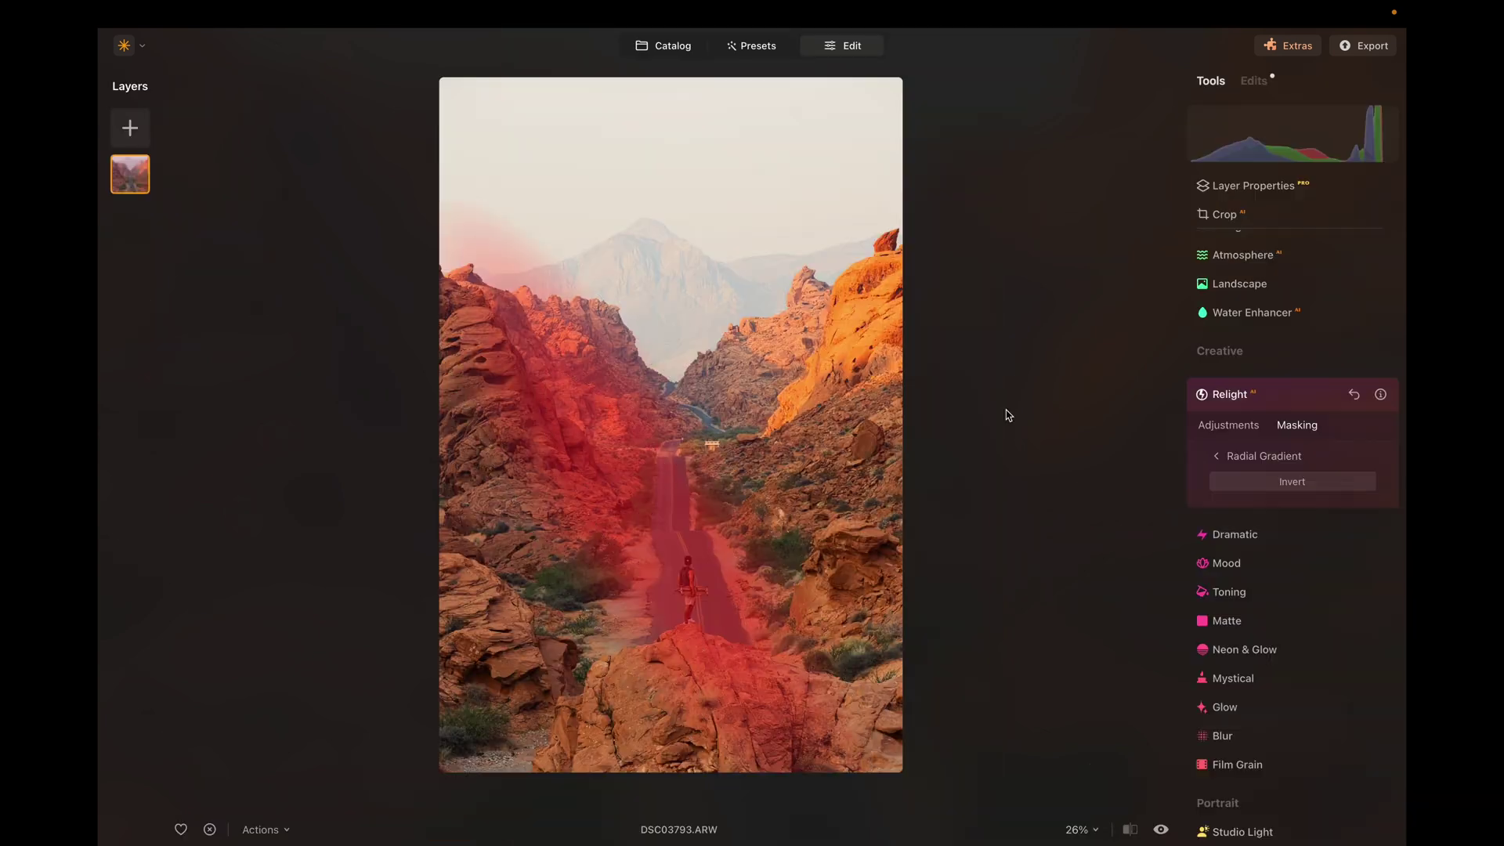
mouse_move(593, 489)
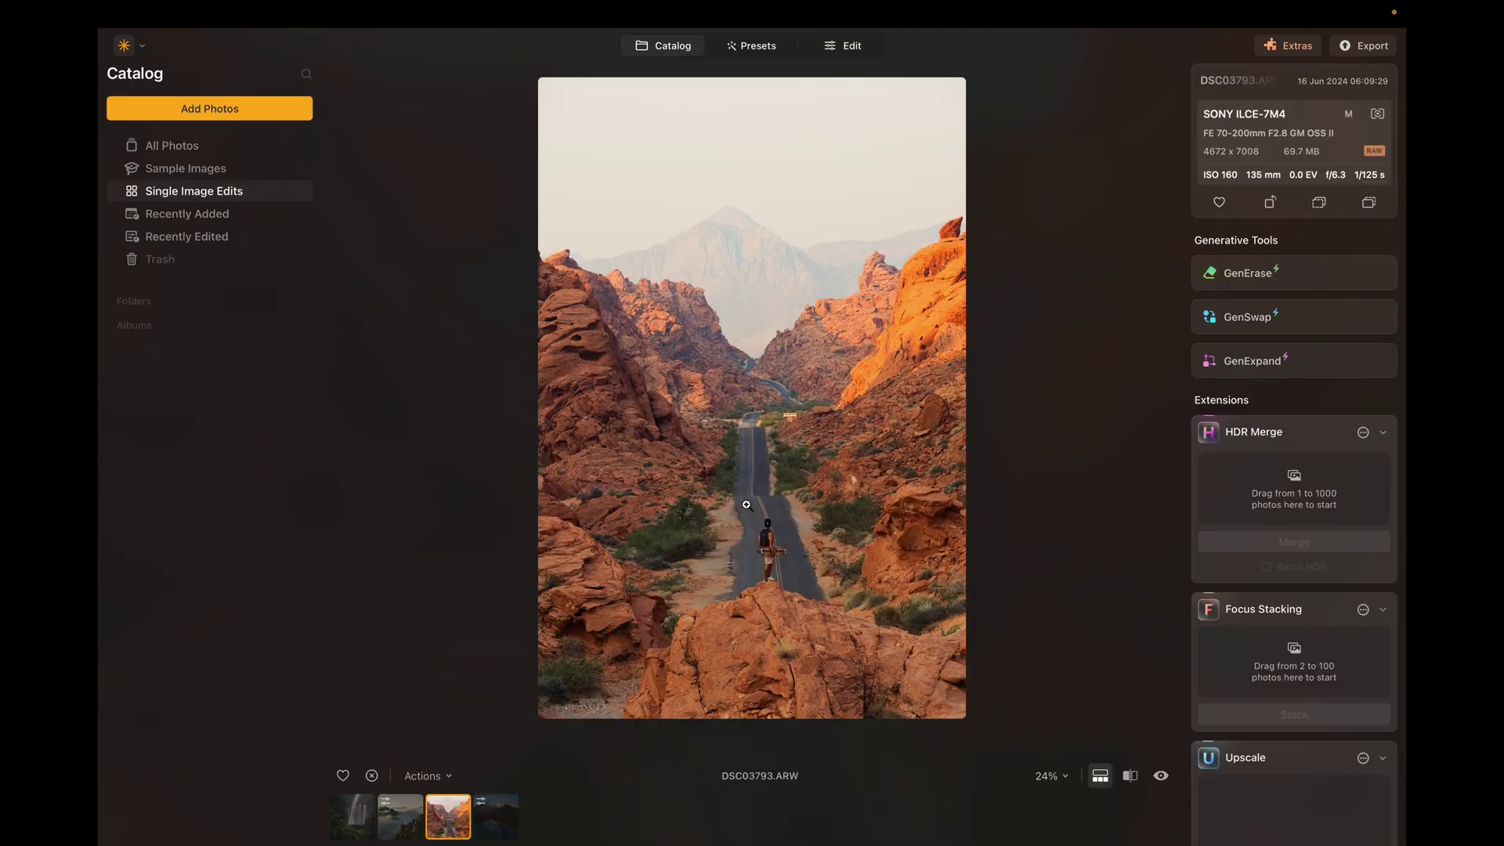
Step: Edit the canyon photo, expand Relight, try then reset Brightness Far to 0, and show Masking options
left_click(844, 51)
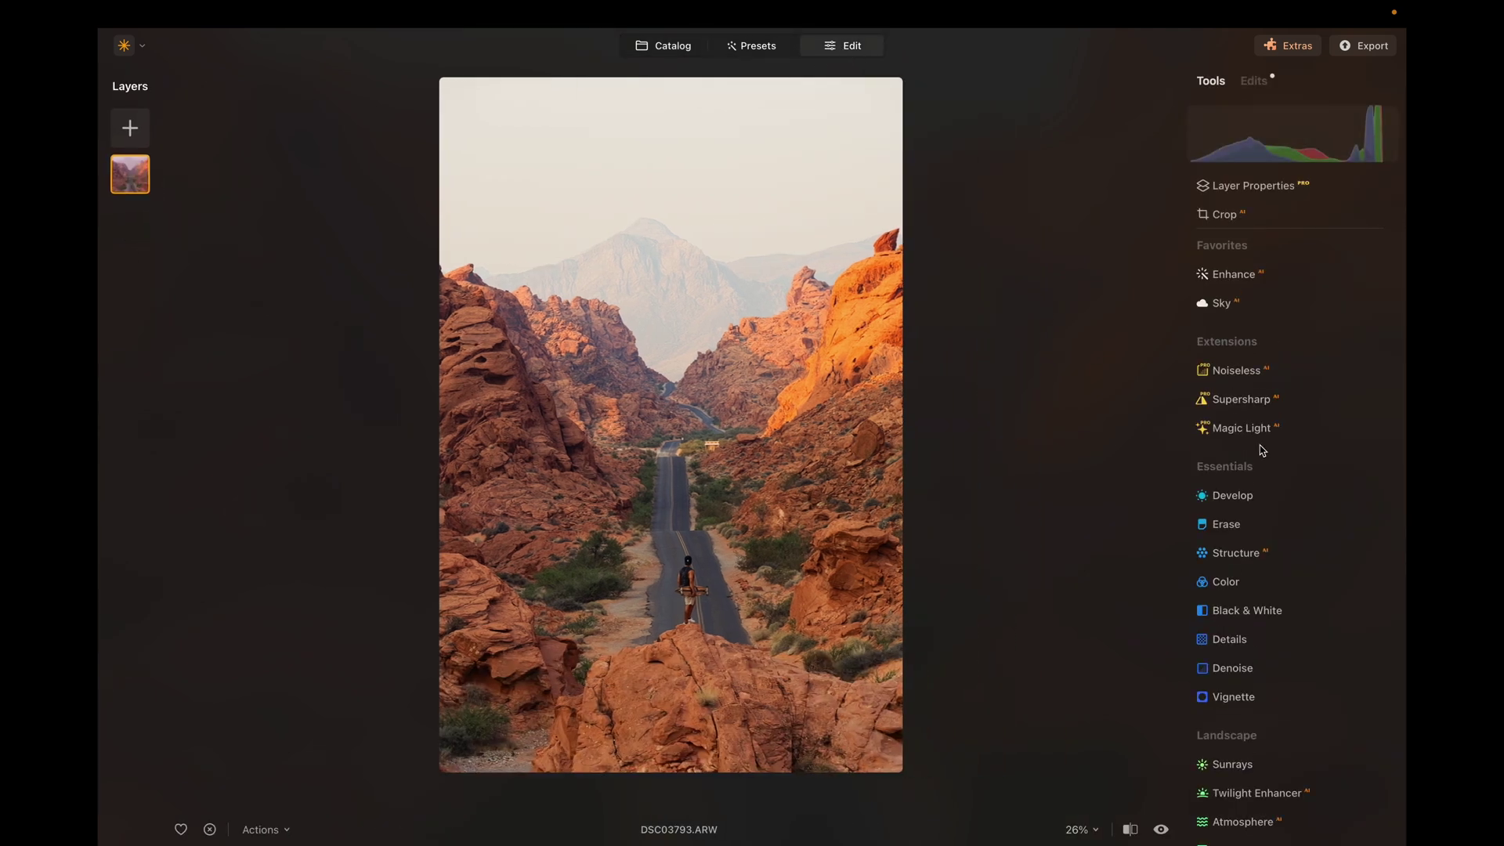
scroll(1262, 450, "down", 6)
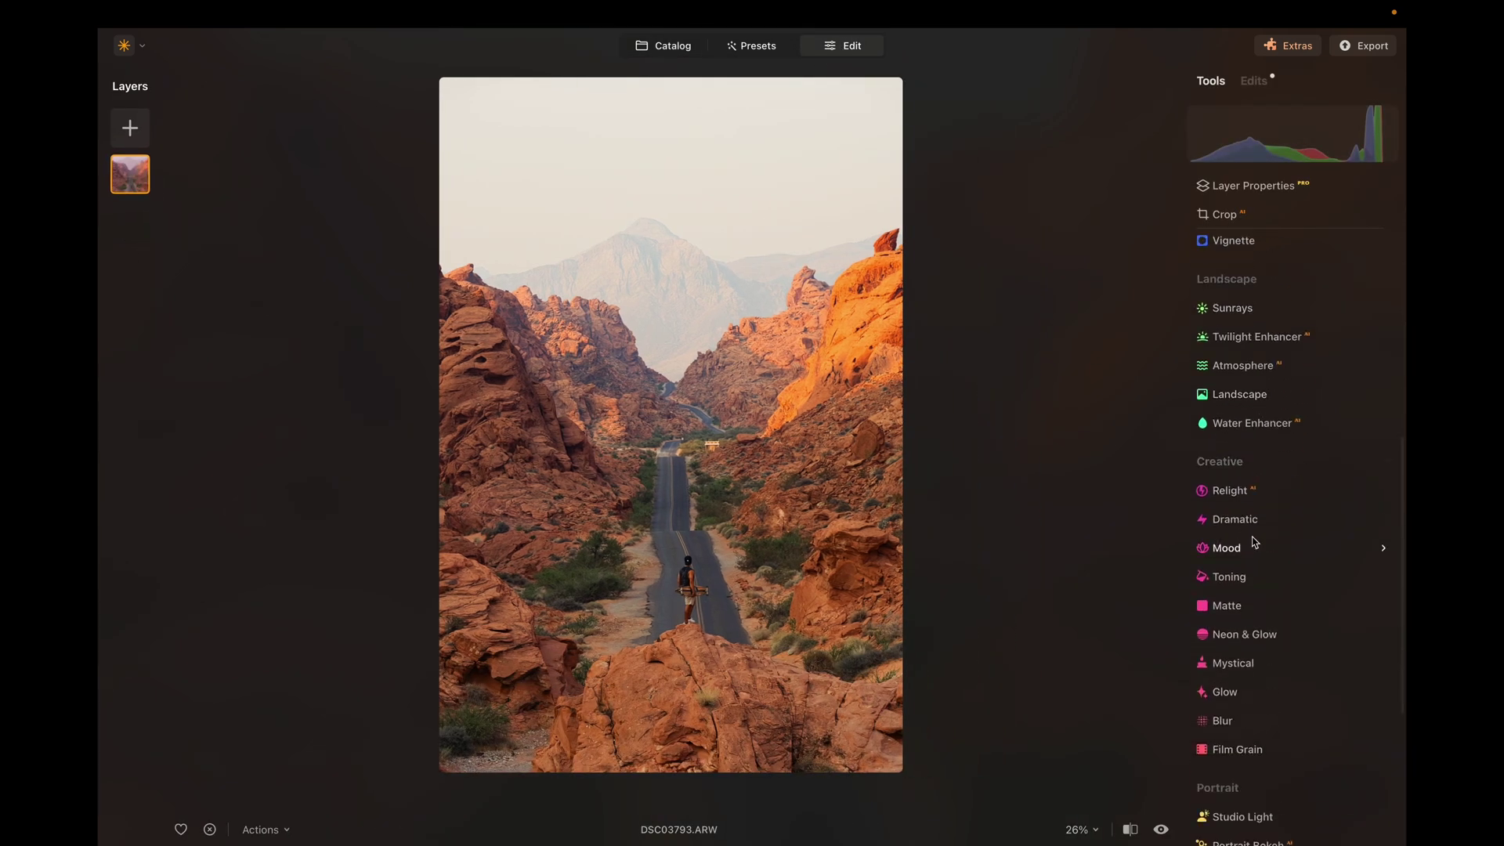
left_click(1270, 497)
mouse_move(1292, 542)
left_mouse_down()
mouse_move(1325, 543)
mouse_move(1266, 543)
mouse_move(1352, 548)
mouse_move(1250, 557)
mouse_move(1306, 562)
left_mouse_up()
double_click(1303, 544)
left_click(1297, 451)
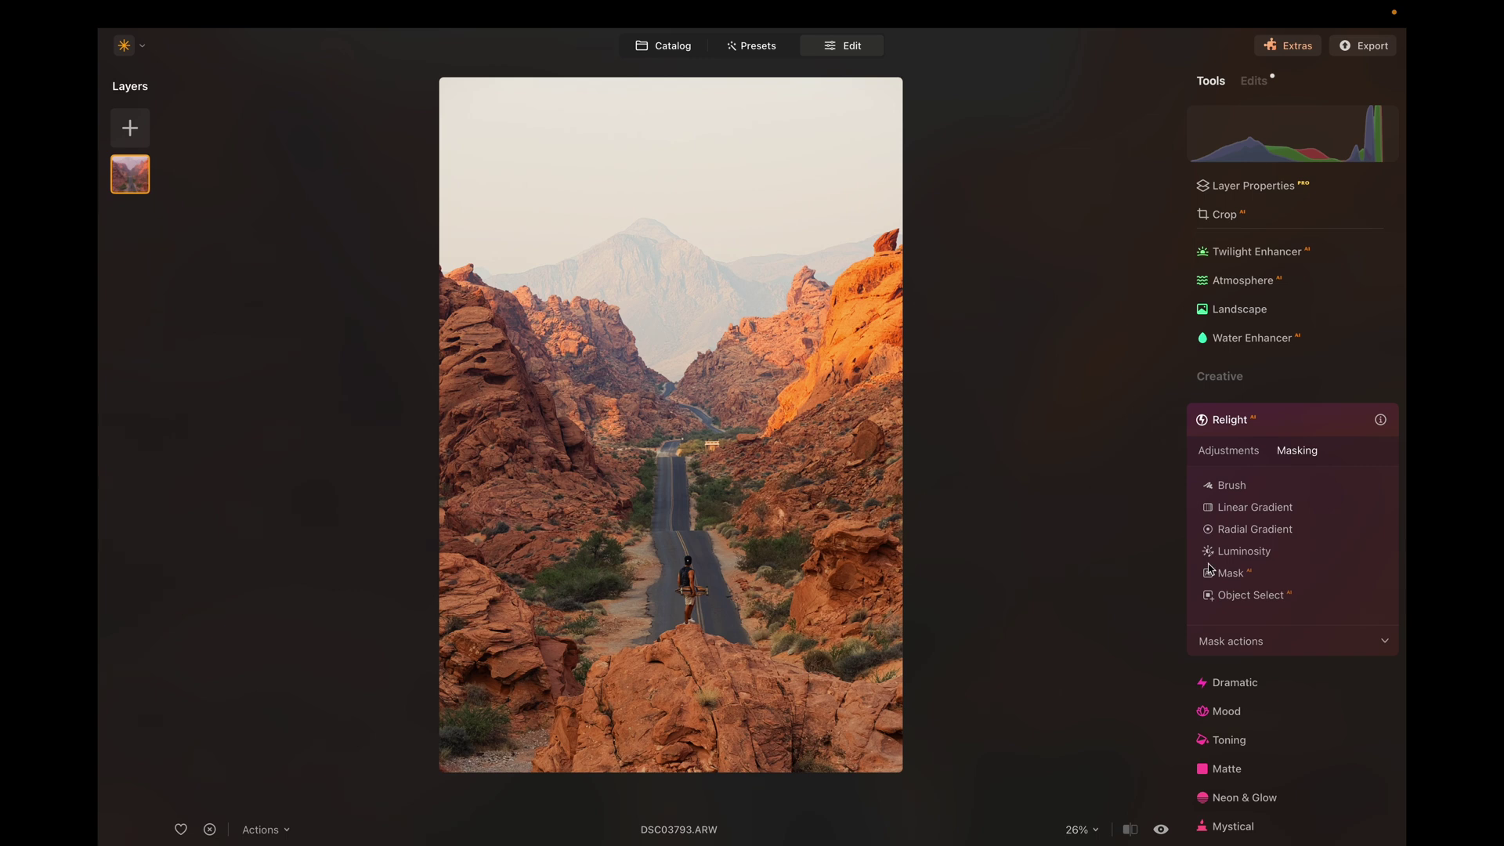
Step: Add a radial gradient mask over the road and hiker, and set Relight Brightness Far to 27
left_click(1266, 532)
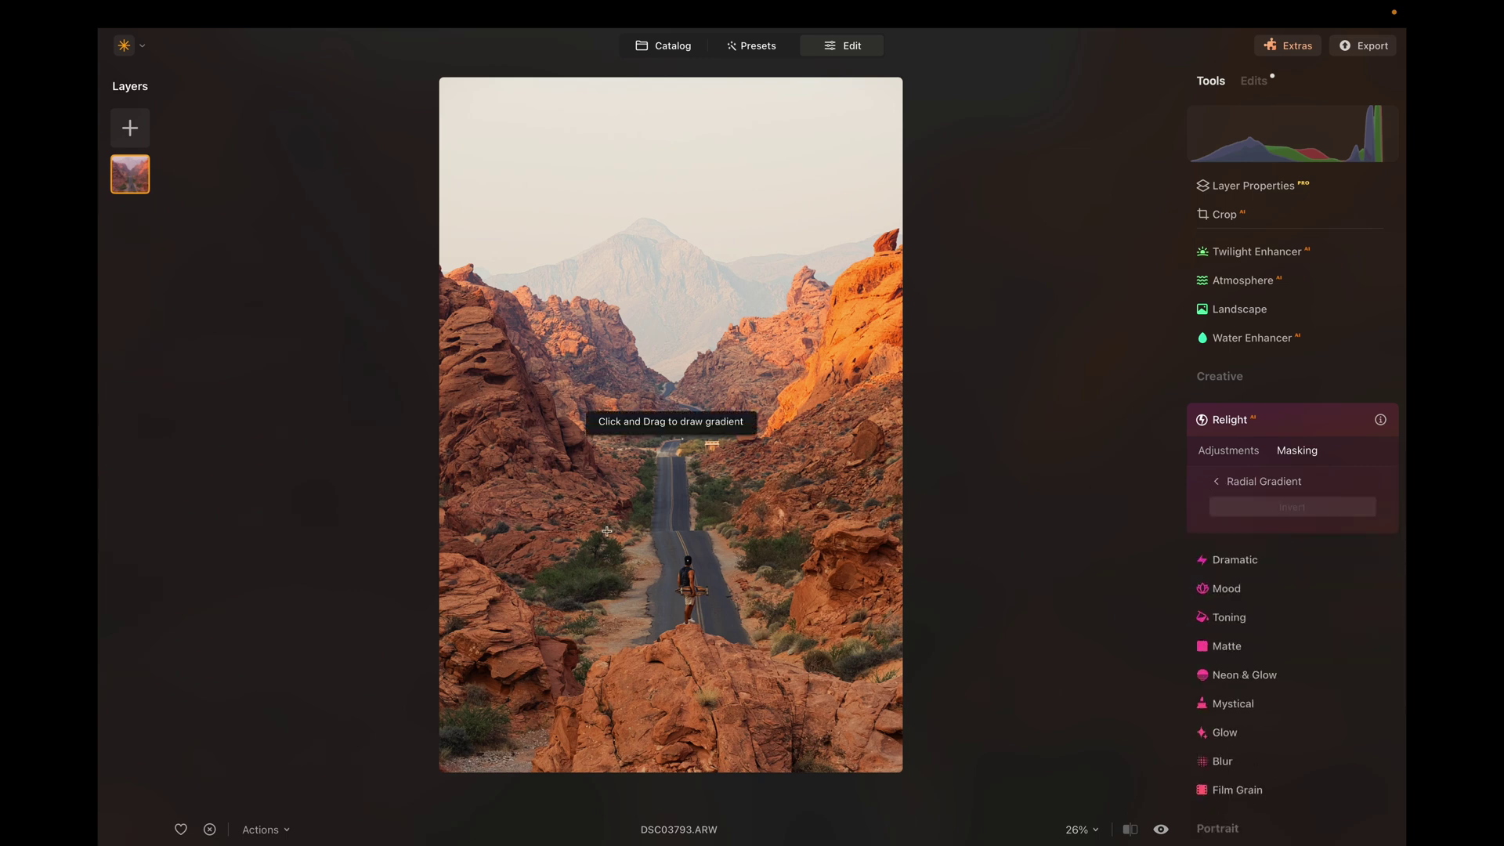
left_click_drag(644, 516, 899, 452)
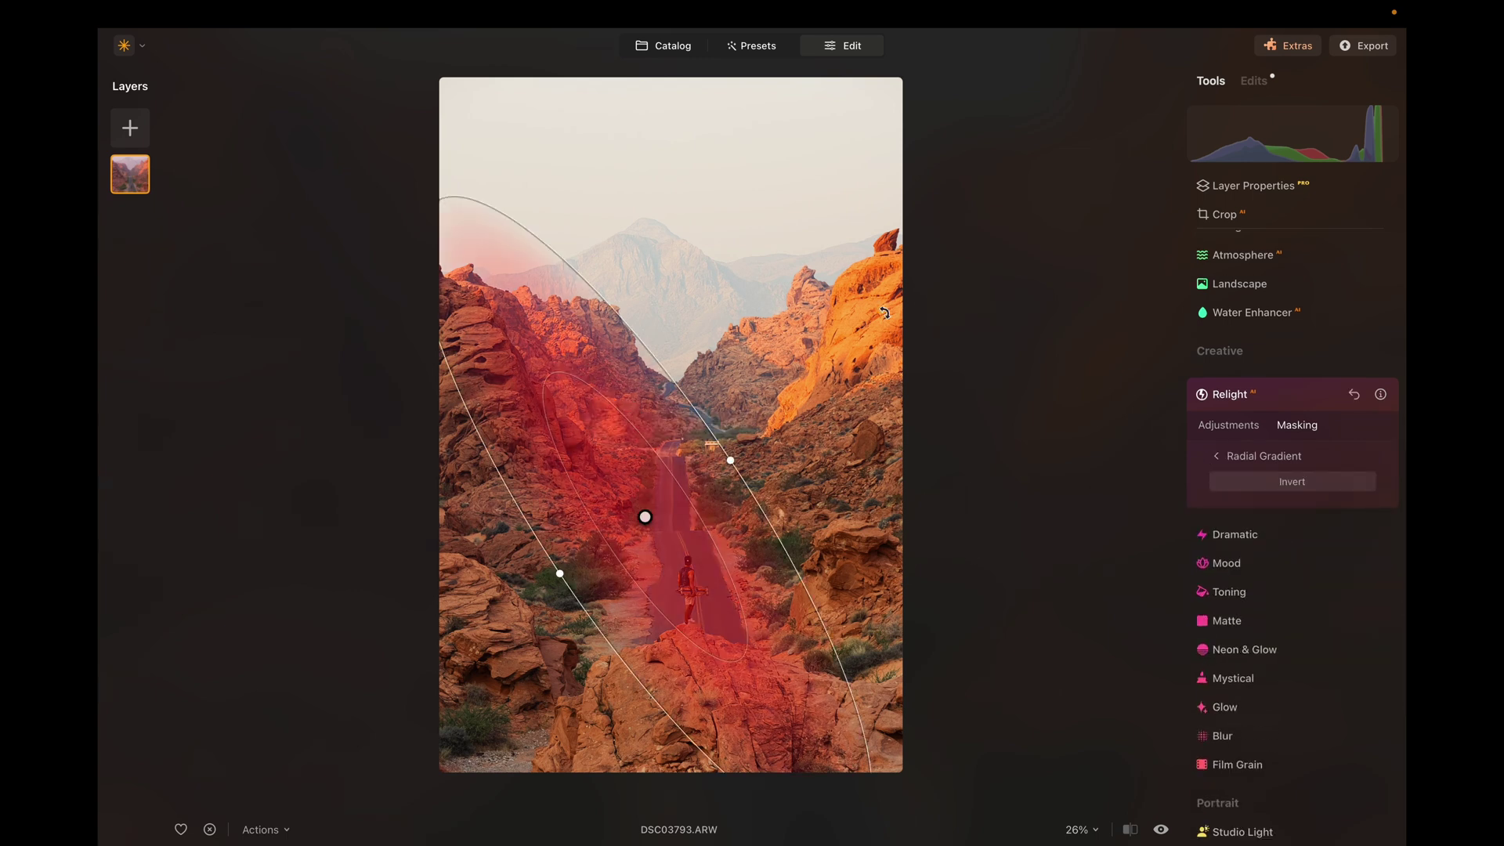
left_click(1227, 424)
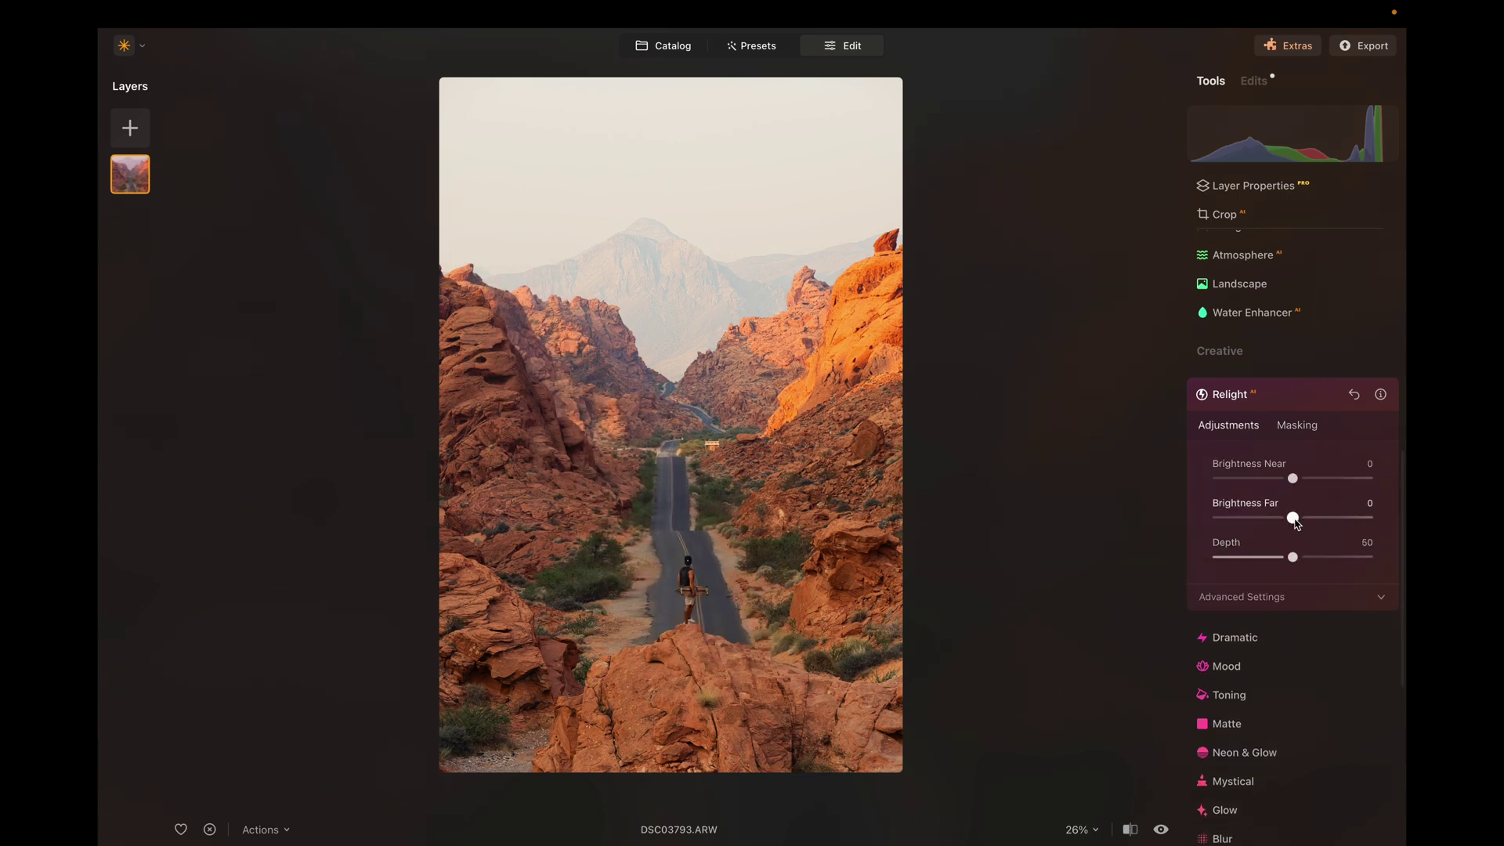
left_click_drag(1293, 519, 1405, 524)
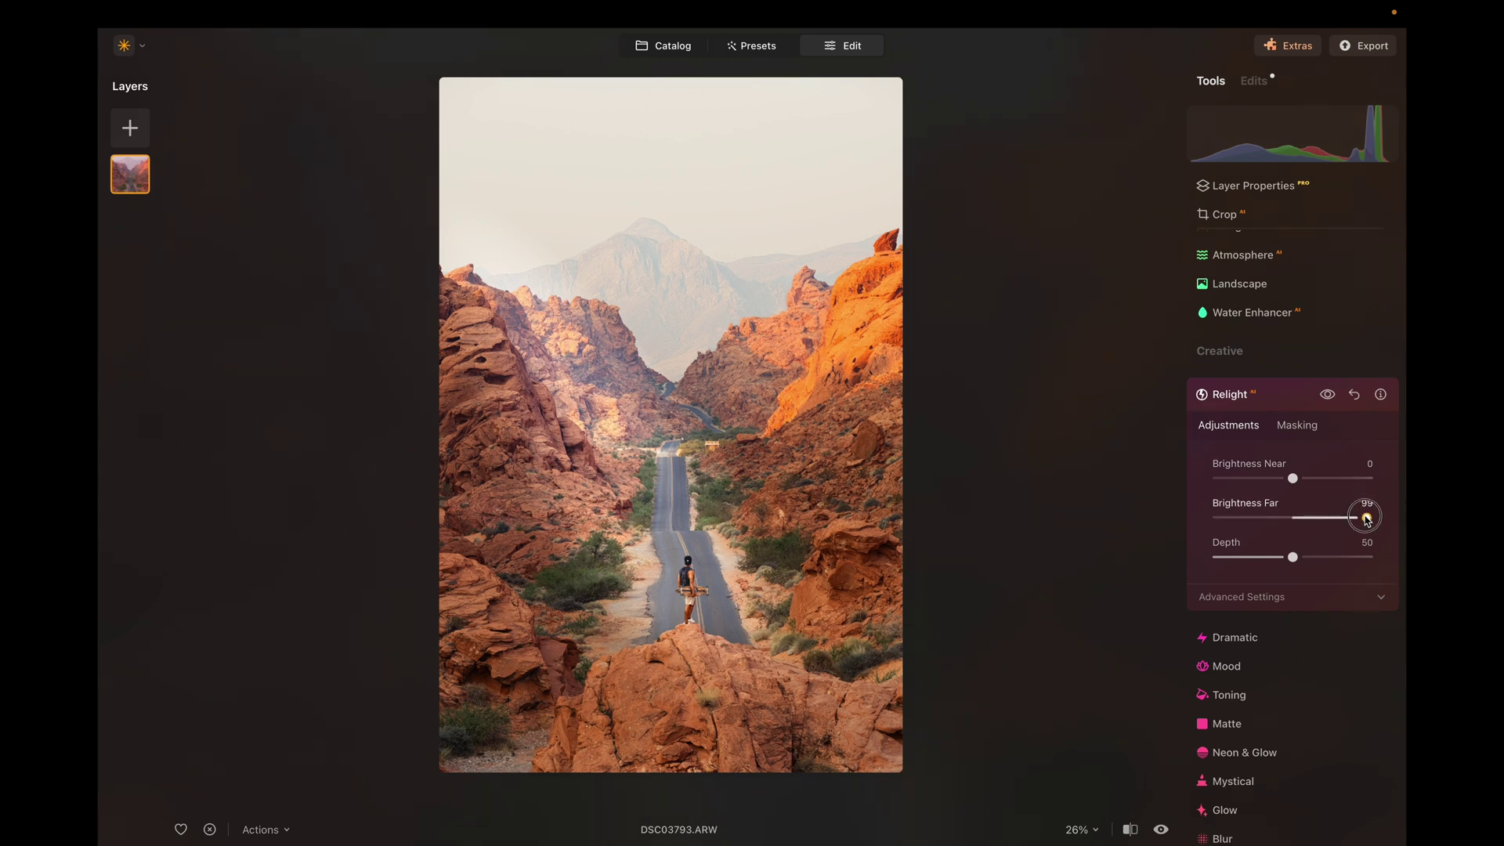
left_click_drag(1366, 518, 1312, 524)
Step: Toggle the Relight effect on and off to compare, then return to the catalog
scroll(1194, 570, "up", 2)
left_click(1328, 525)
left_click(1327, 525)
left_click(1327, 525)
left_click(1327, 525)
left_click(1327, 525)
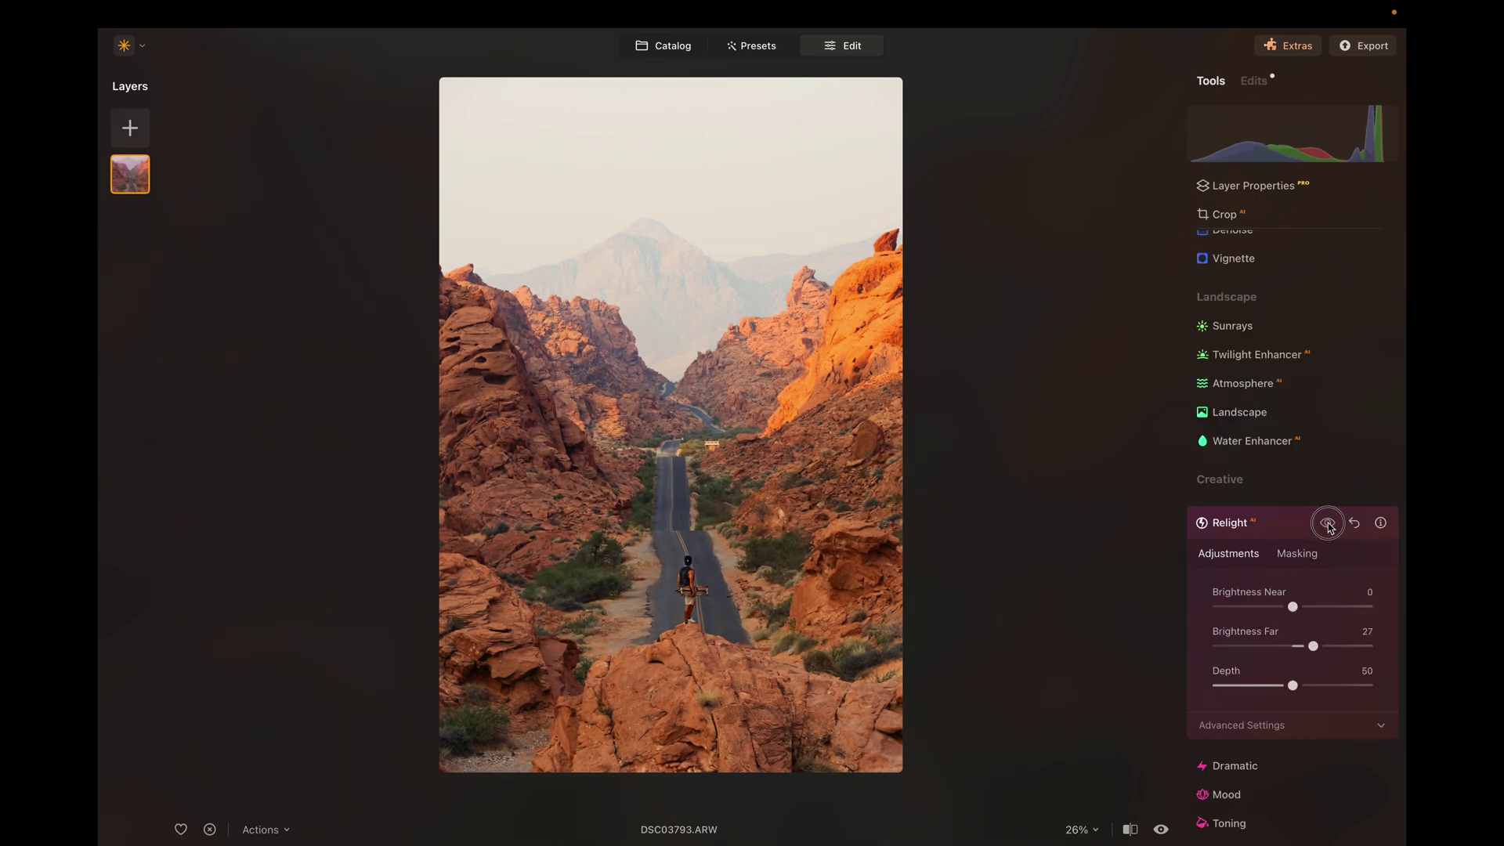
left_click(1328, 525)
left_click(1327, 525)
left_click(1328, 524)
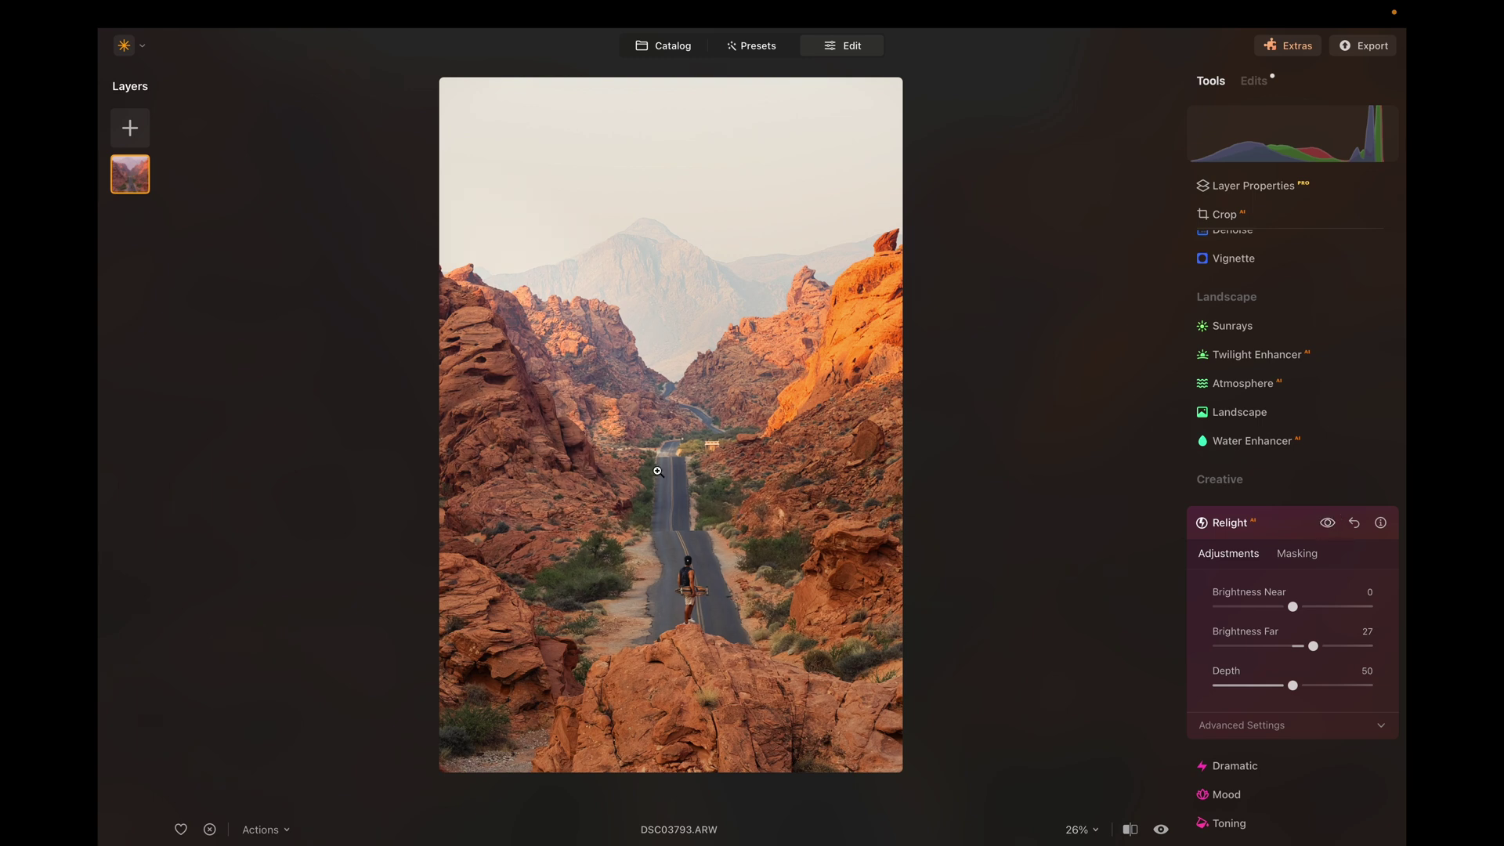
left_click(662, 45)
double_click(719, 196)
double_click(719, 196)
key("d")
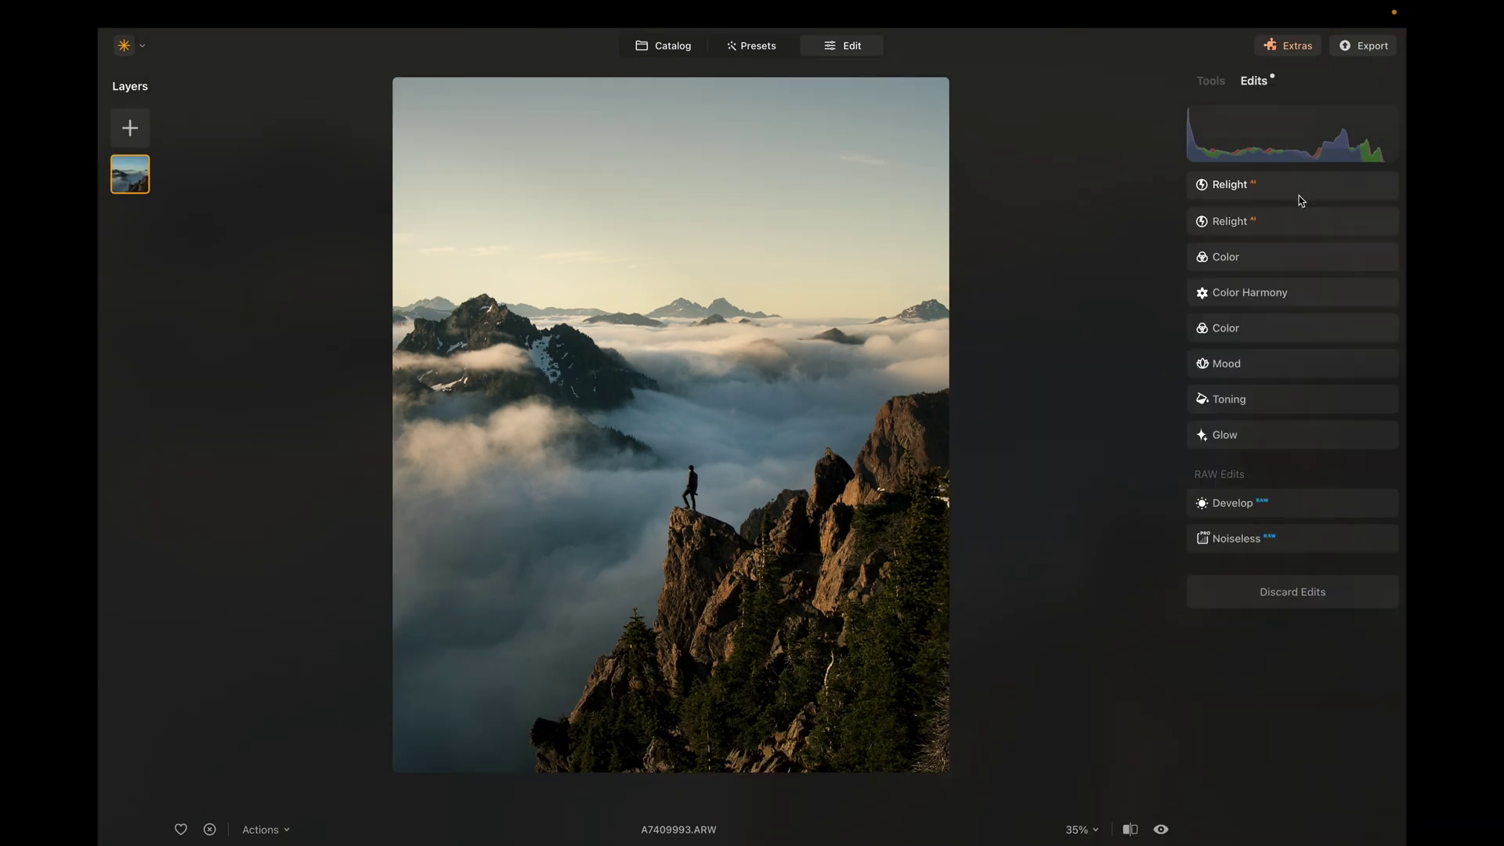
left_click(1299, 228)
left_click(1355, 227)
left_click(1356, 226)
left_click(1339, 188)
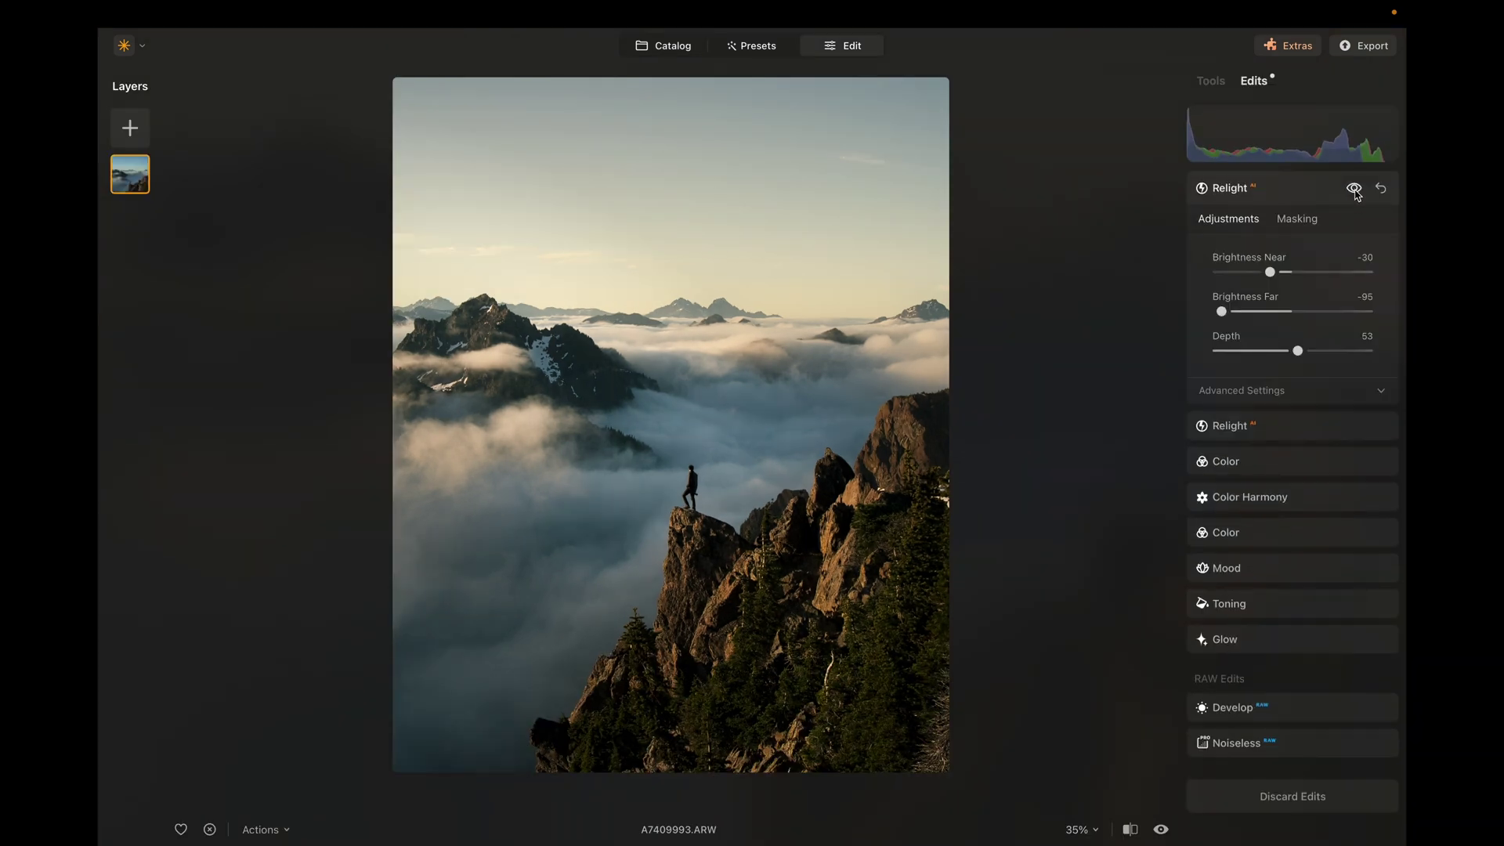
left_click(1354, 190)
left_click(1354, 189)
left_click(1354, 189)
left_click(1354, 190)
left_click(1354, 189)
left_click(664, 45)
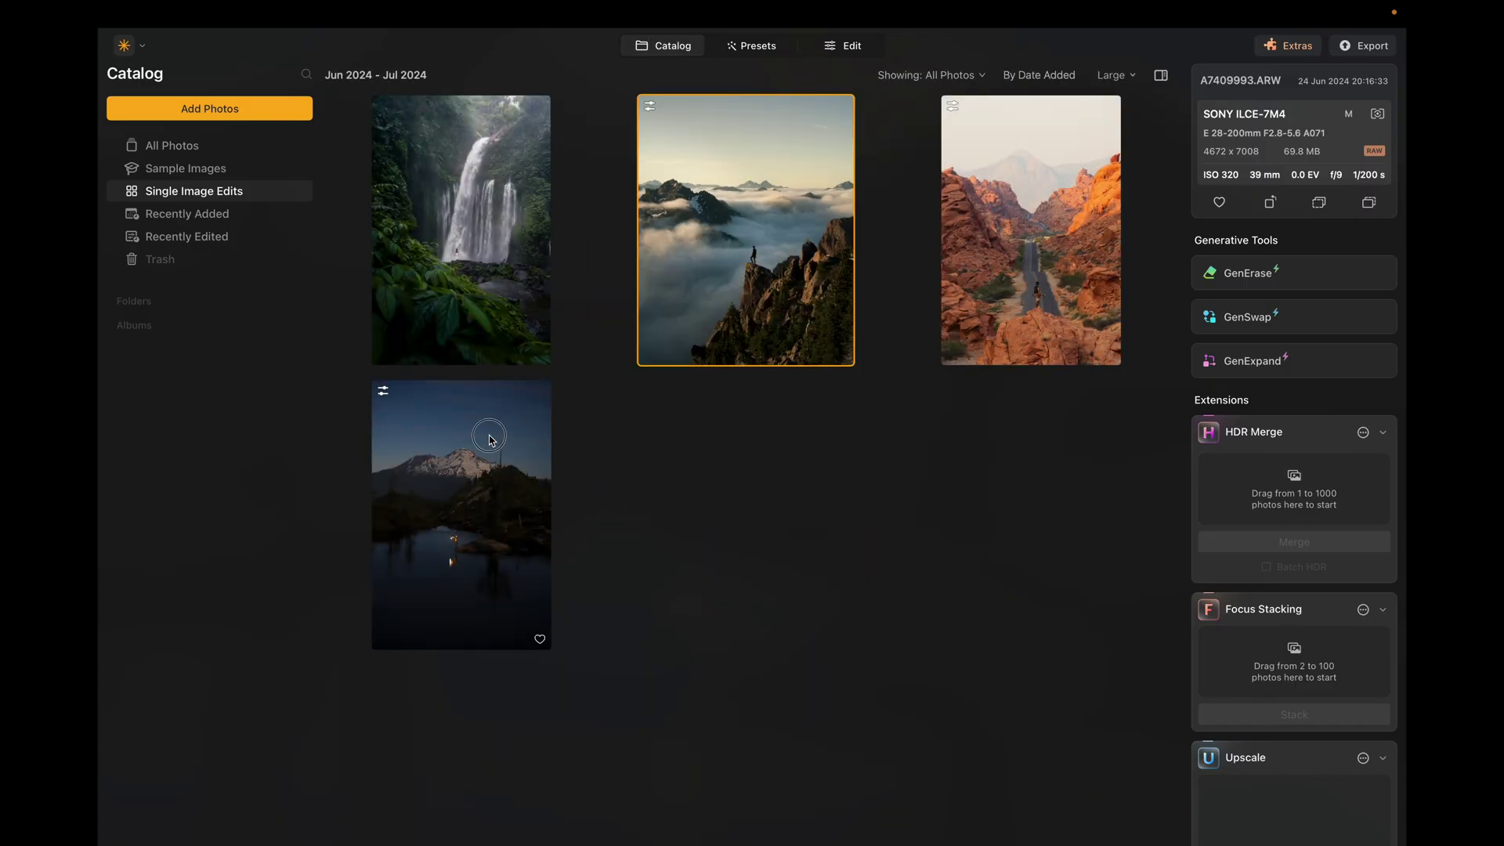
Step: Open the night-lake photo for editing to view its Relight: Brightness Near -34, Far 40, Depth 100
double_click(489, 438)
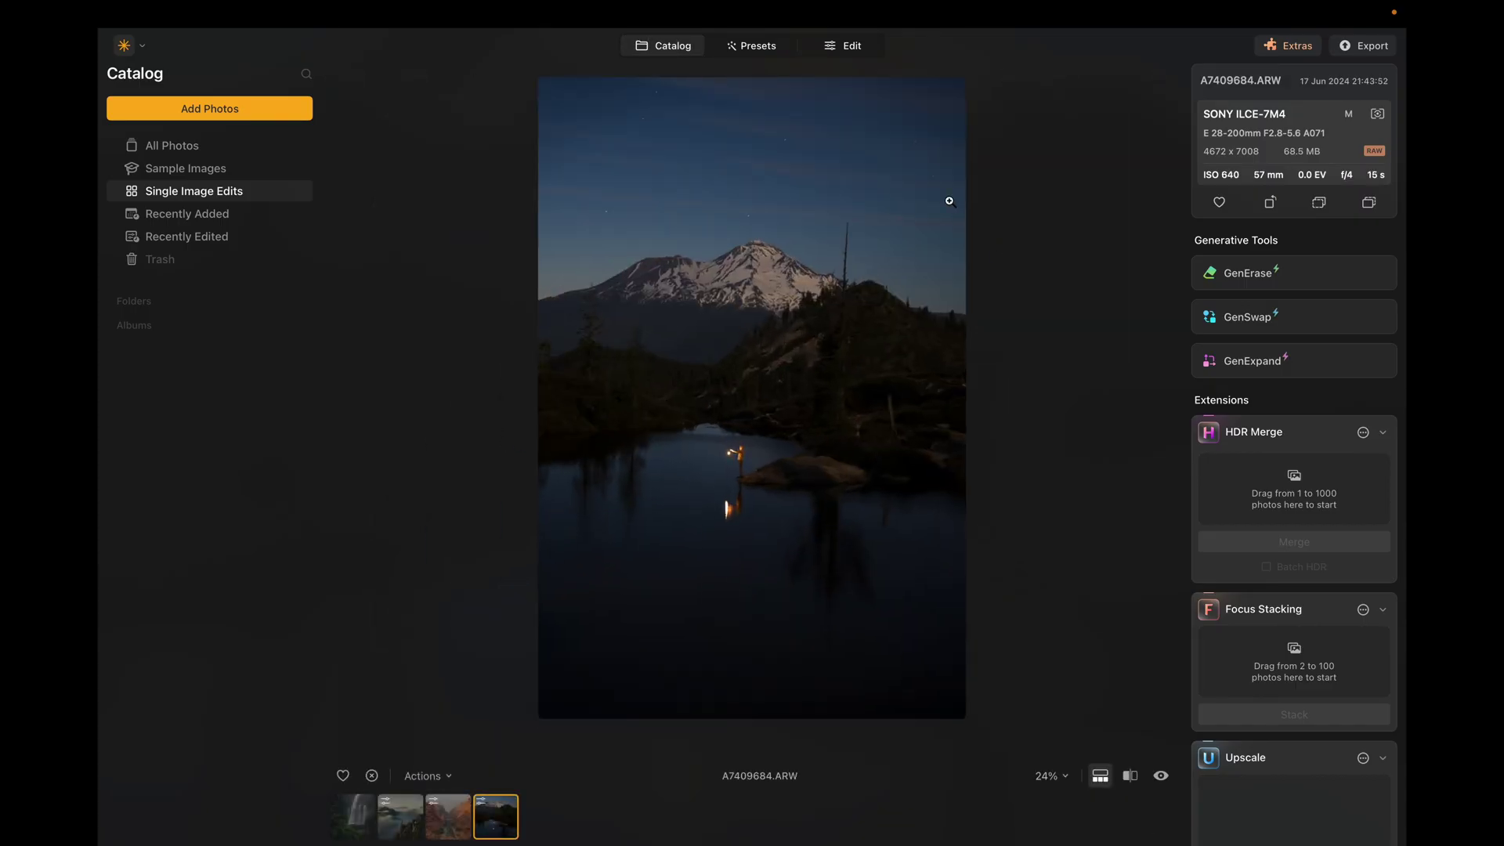
left_click(865, 50)
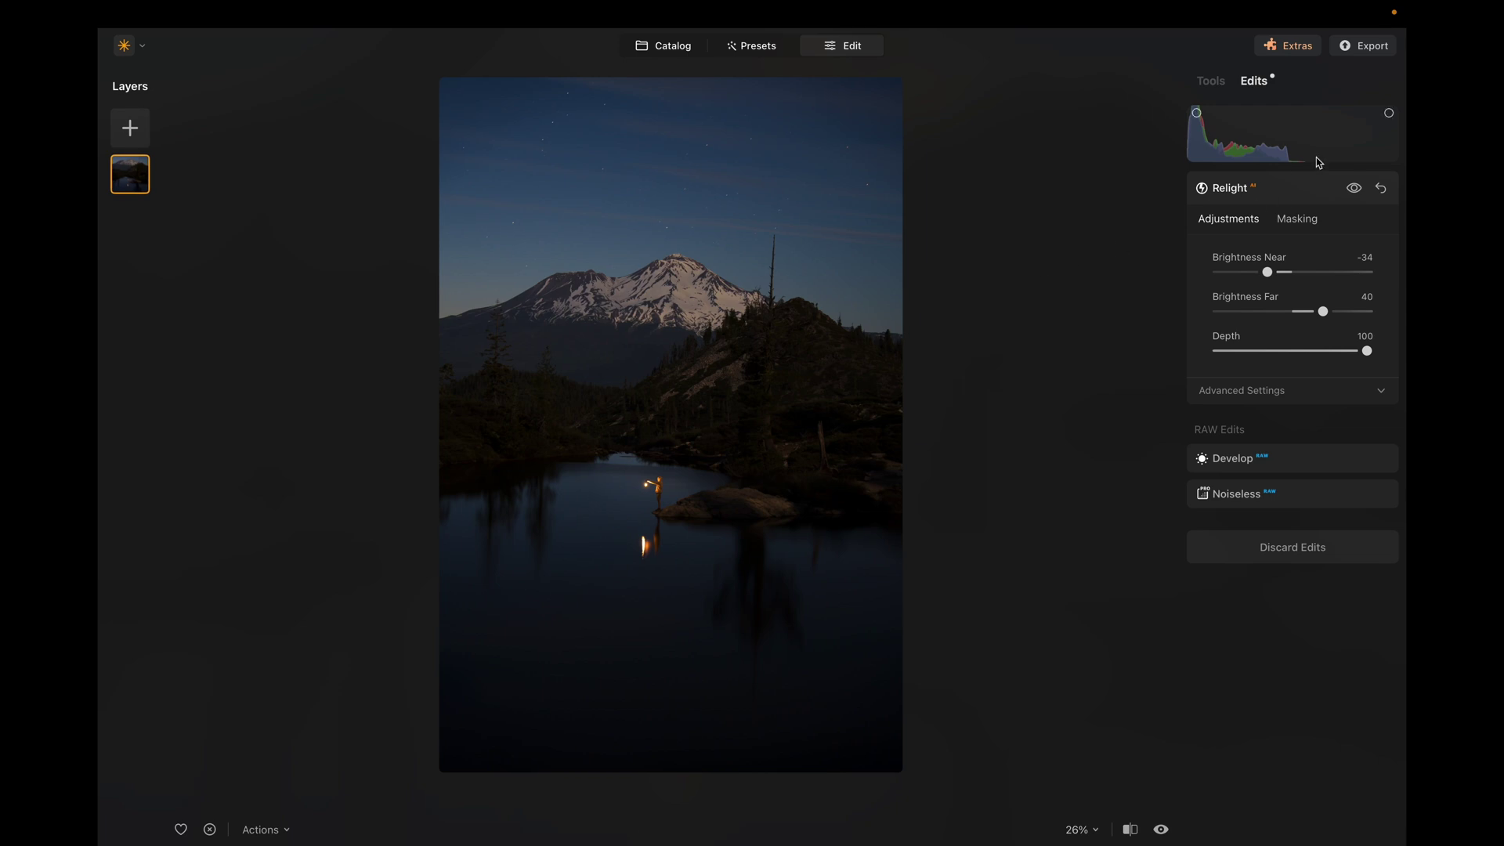